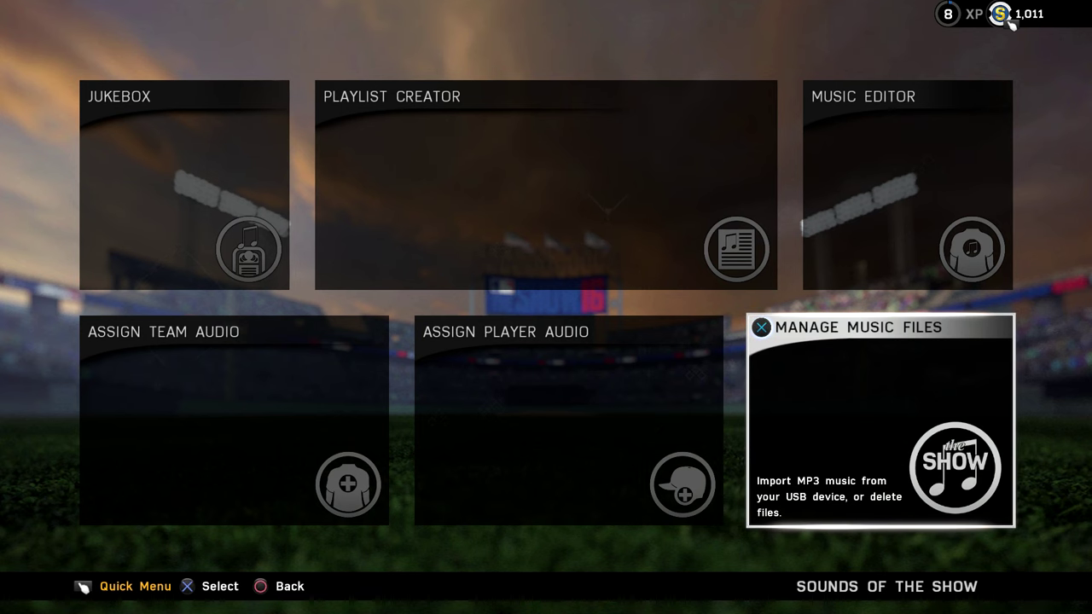
# Return to the main menu Options tab to reach Sounds of the Show
pyautogui.press('Escape')
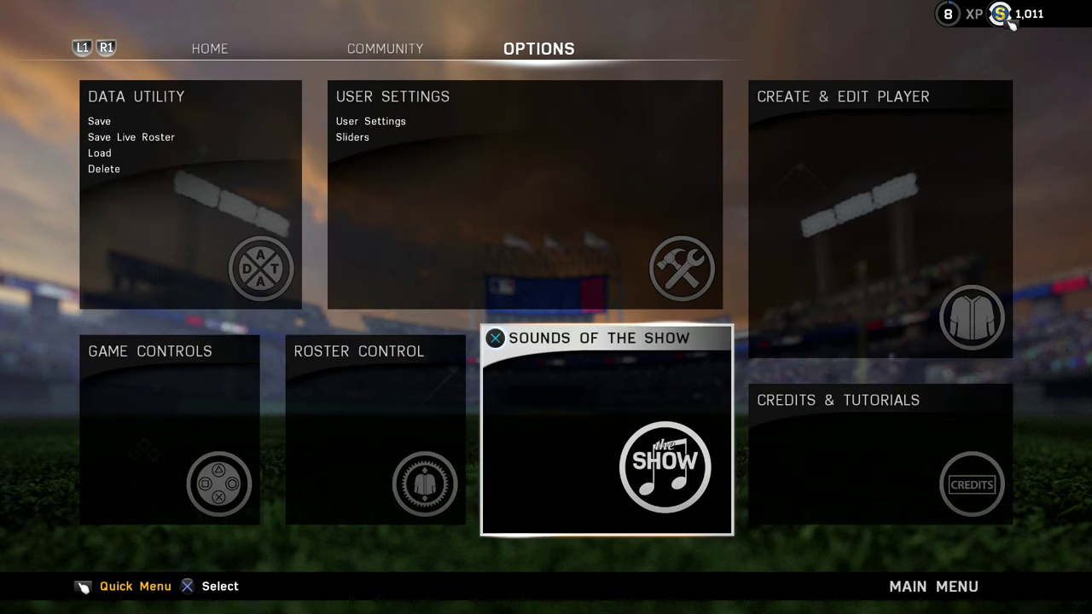
# Import the music file from USB Storage through Manage Music Files > Import Music
pyautogui.press('Return')
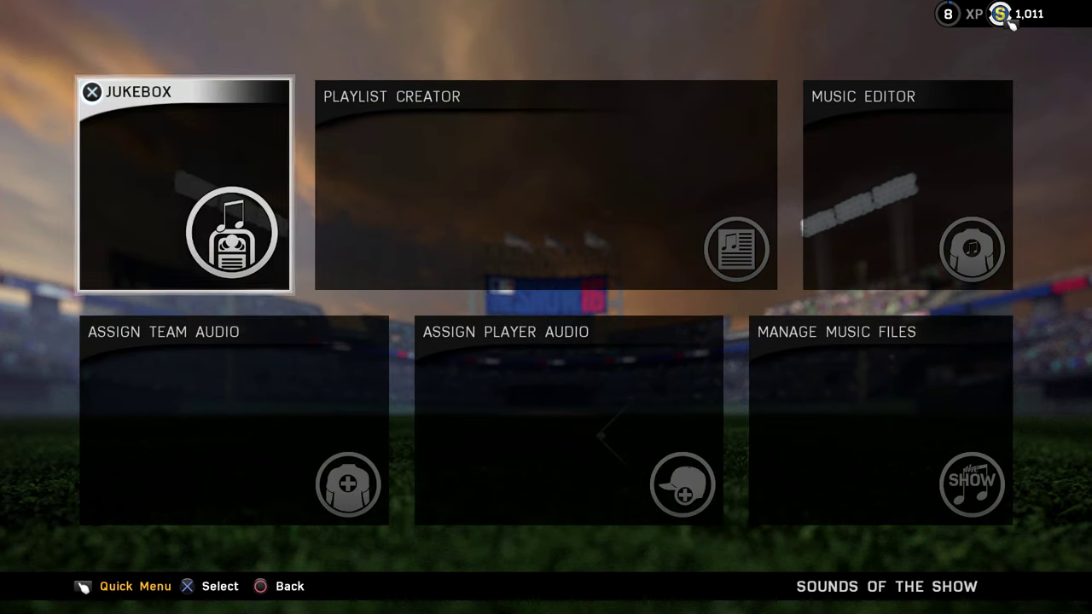
pyautogui.press('Right')
pyautogui.press('Down')
pyautogui.press('Right')
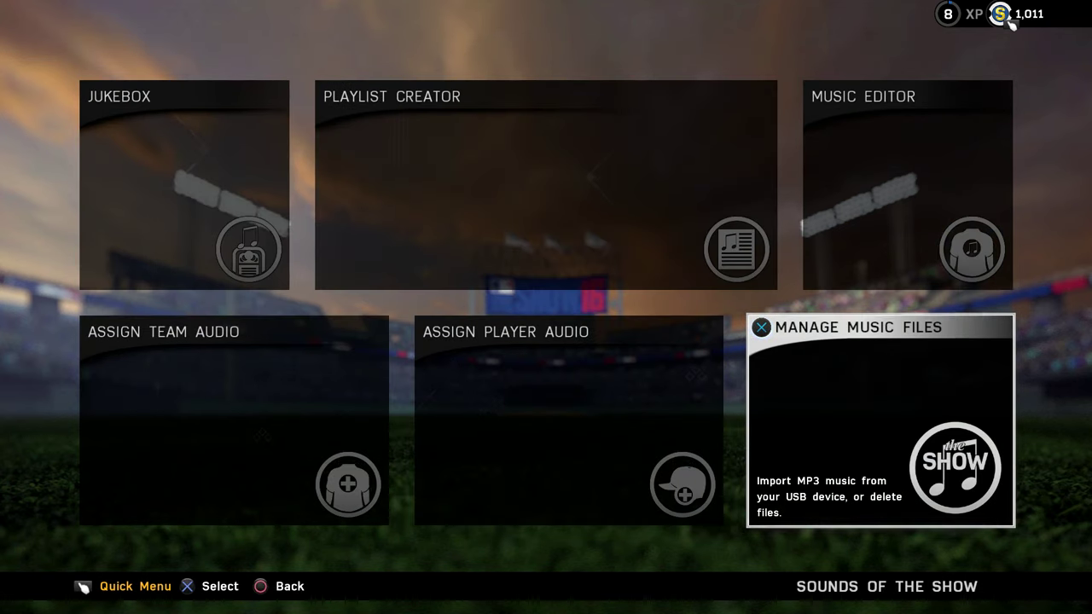
pyautogui.press('Return')
pyautogui.press('Return')
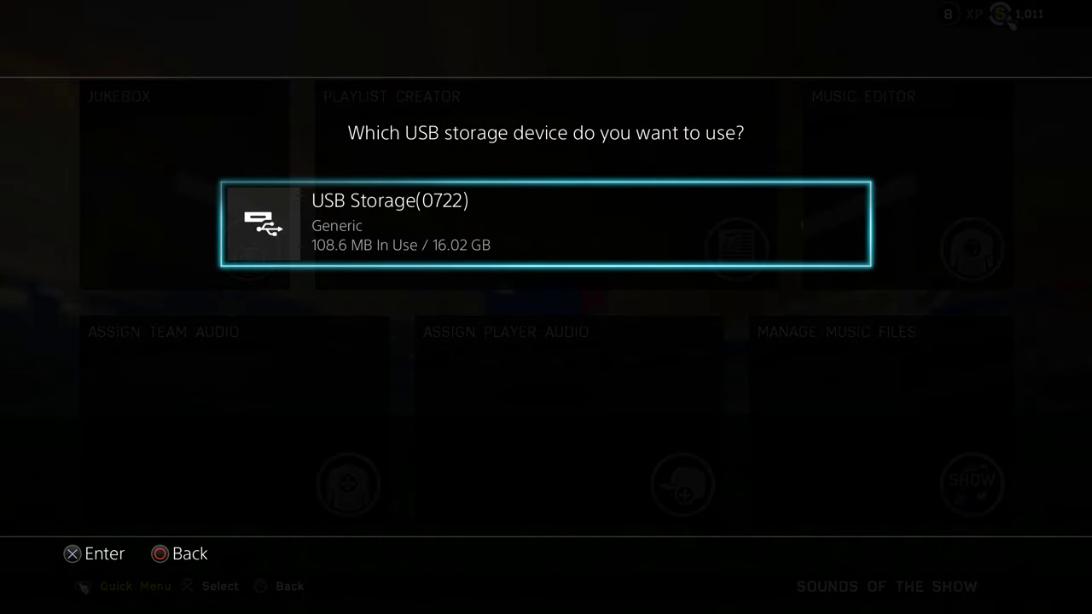
pyautogui.press('Return')
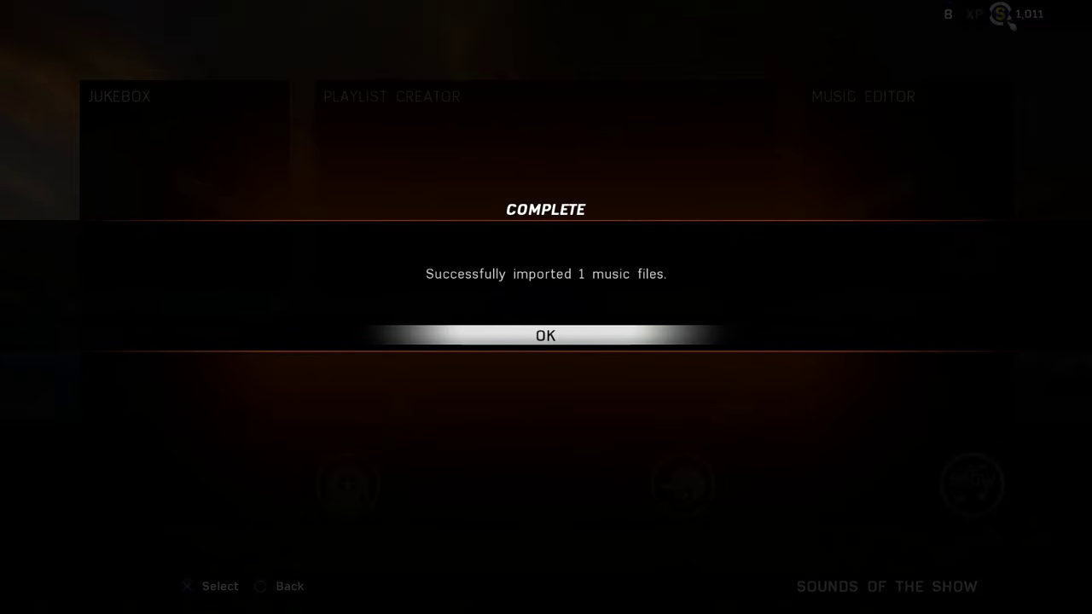
pyautogui.press('Return')
pyautogui.press('Left')
pyautogui.press('Up')
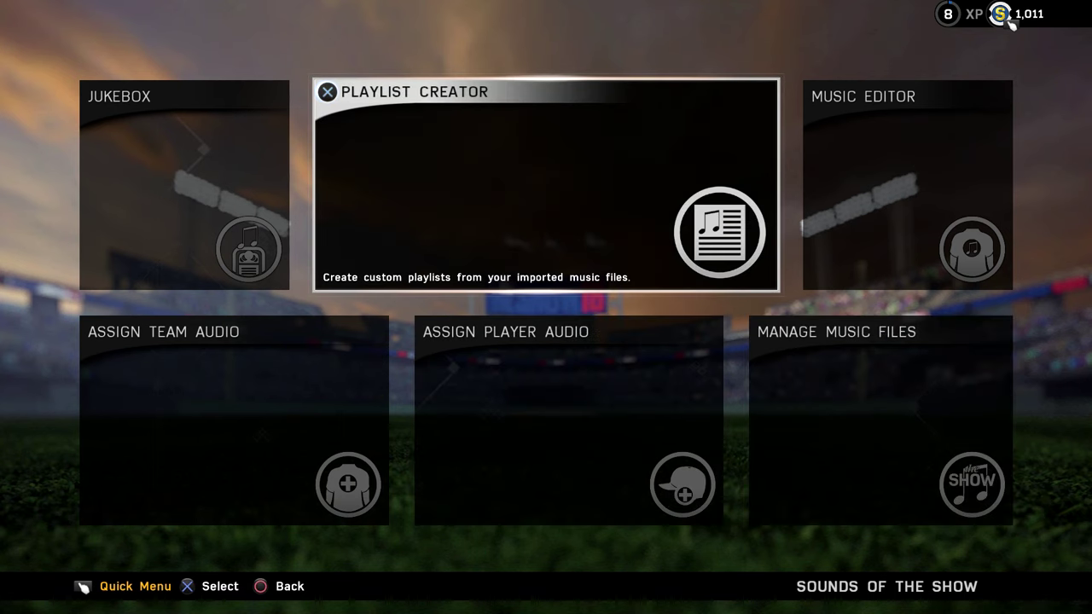
# In Playlist Creator, add Cold Overdrive and BEAST MODE to the In-Game Music Cues playlist
pyautogui.press('Return')
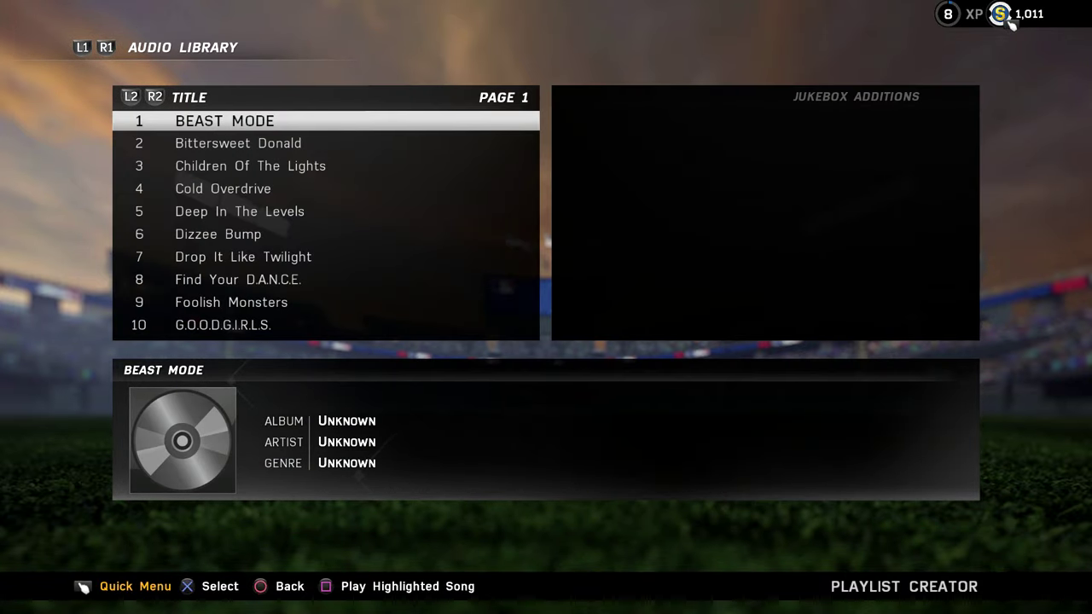
pyautogui.press('Down')
pyautogui.press('Down')
pyautogui.press('Down')
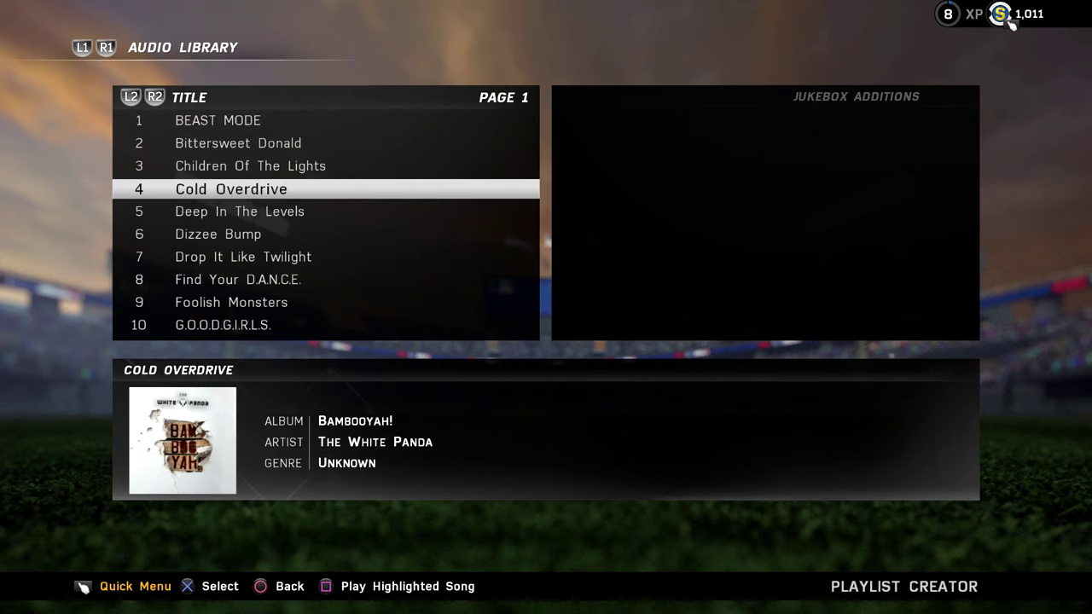
pyautogui.press('Right')
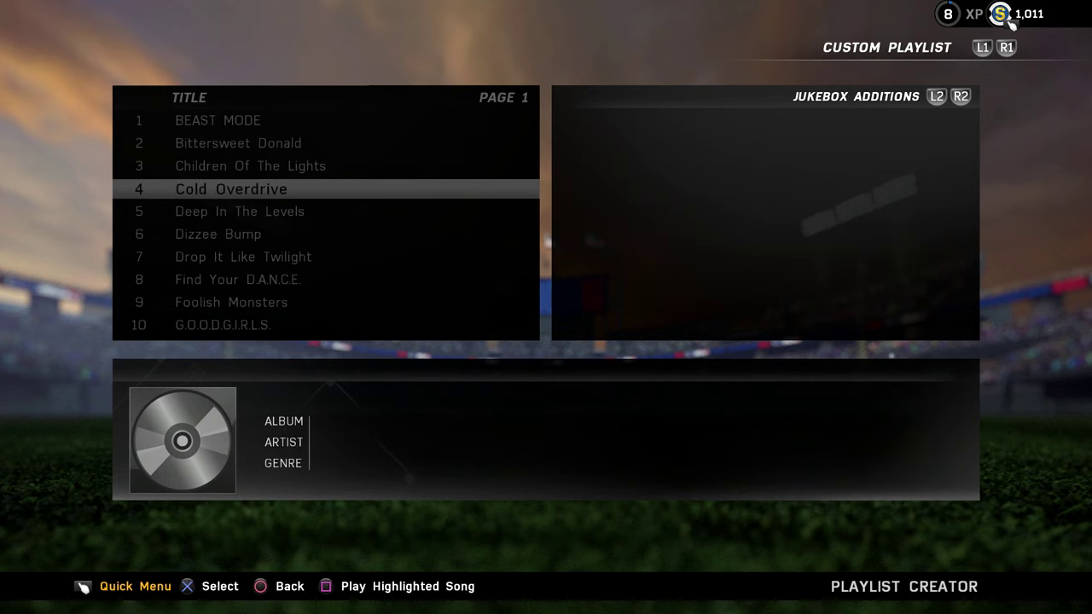
pyautogui.press('Return')
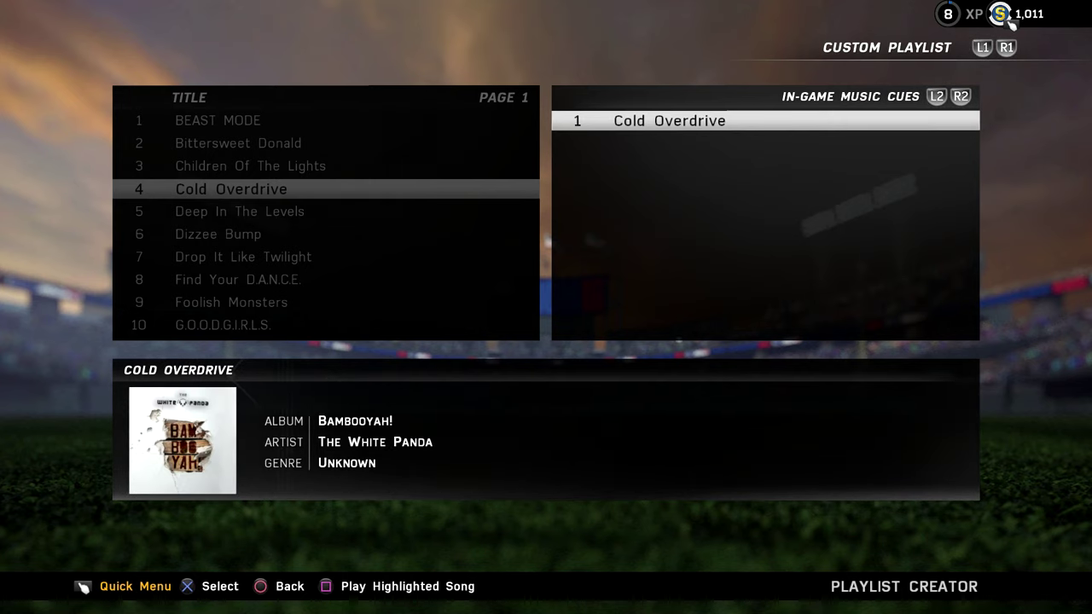
pyautogui.press('Left')
pyautogui.press('Up')
pyautogui.press('Up')
pyautogui.press('Up')
pyautogui.press('Return')
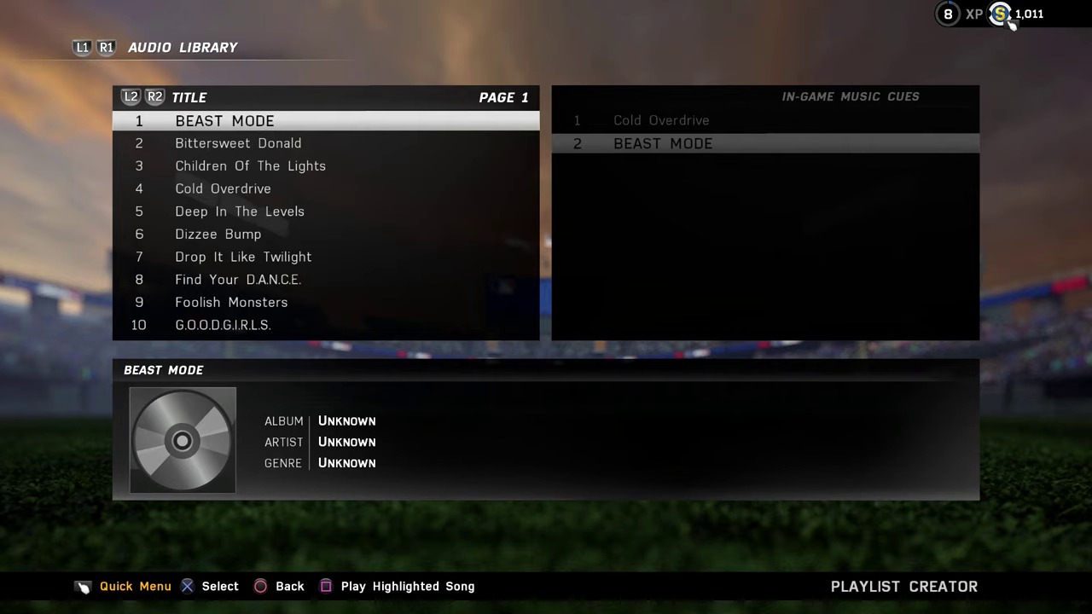
# Leave the Playlist Creator and go to the Music Editor
pyautogui.press('Escape')
pyautogui.press('Right')
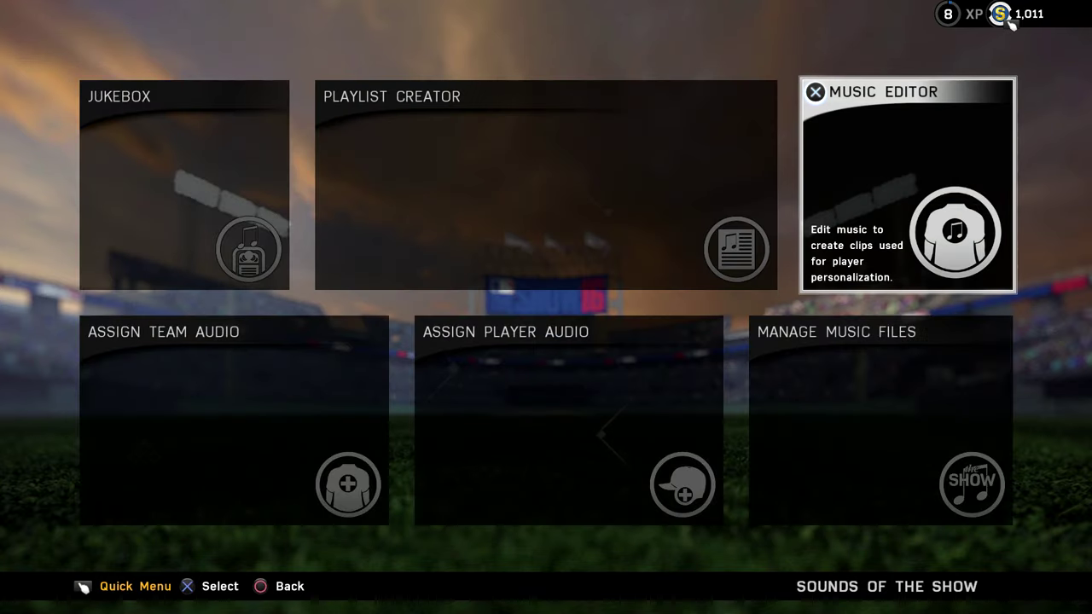
pyautogui.press('Return')
# Load Cold Overdrive's waveform from the second page of songs in the Music Editor
pyautogui.press('pagedown')
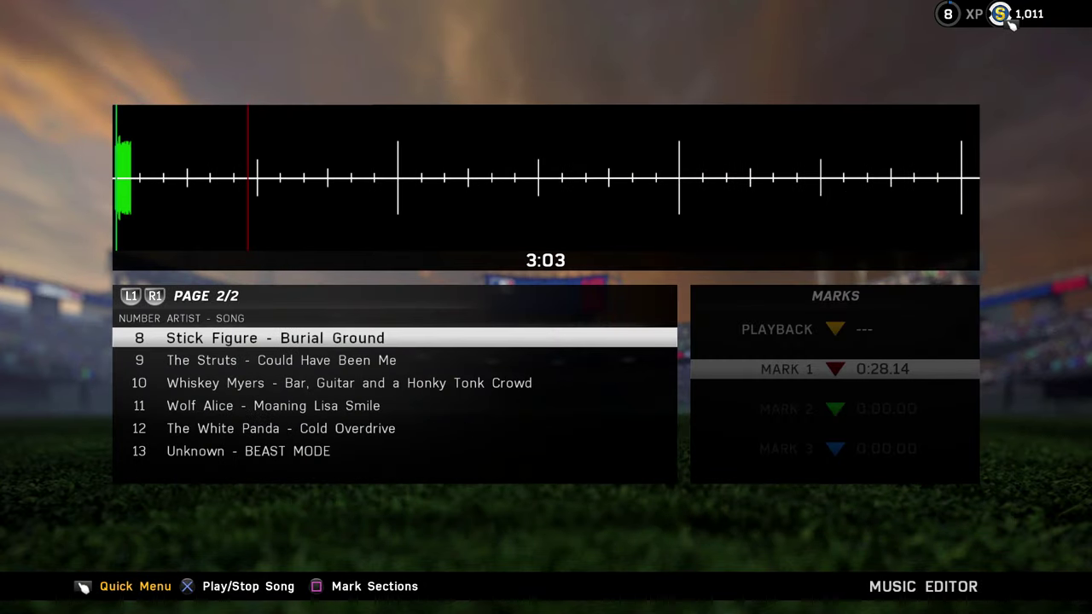
pyautogui.press('Down')
pyautogui.press('Down')
pyautogui.press('Down')
pyautogui.press('Down')
pyautogui.press('Down')
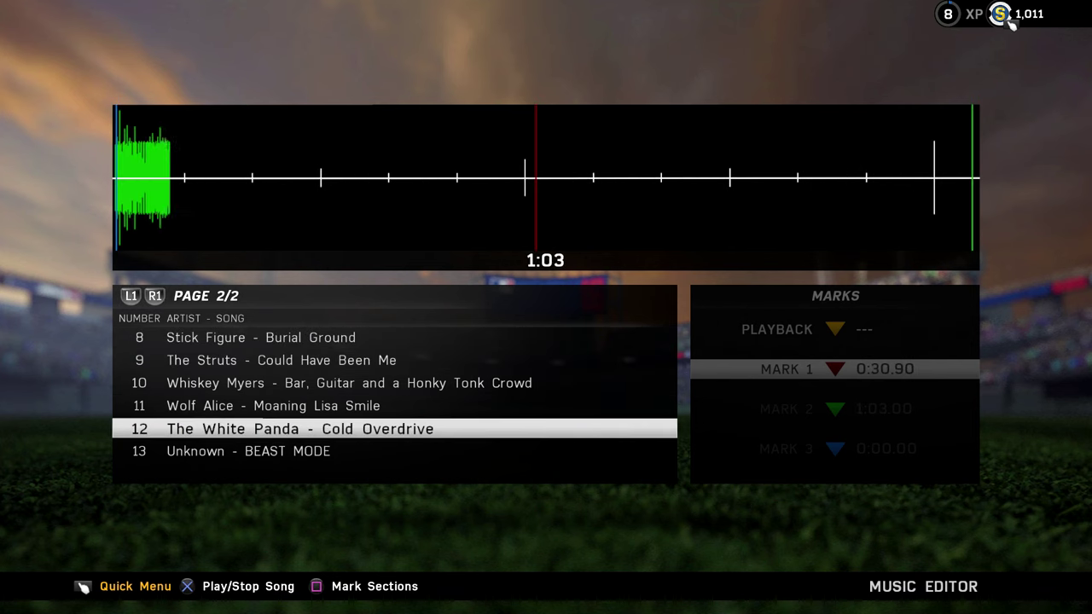
pyautogui.press('Up')
pyautogui.press('Return')
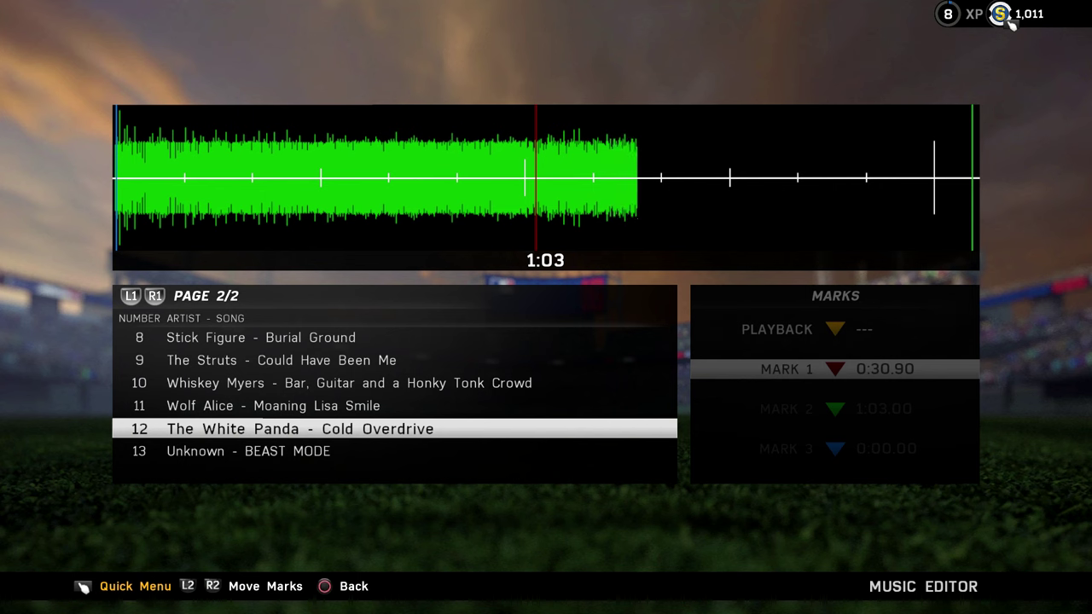
# Select Cold Overdrive's Mark 3 and place it at about 0:30.40
pyautogui.press('Right')
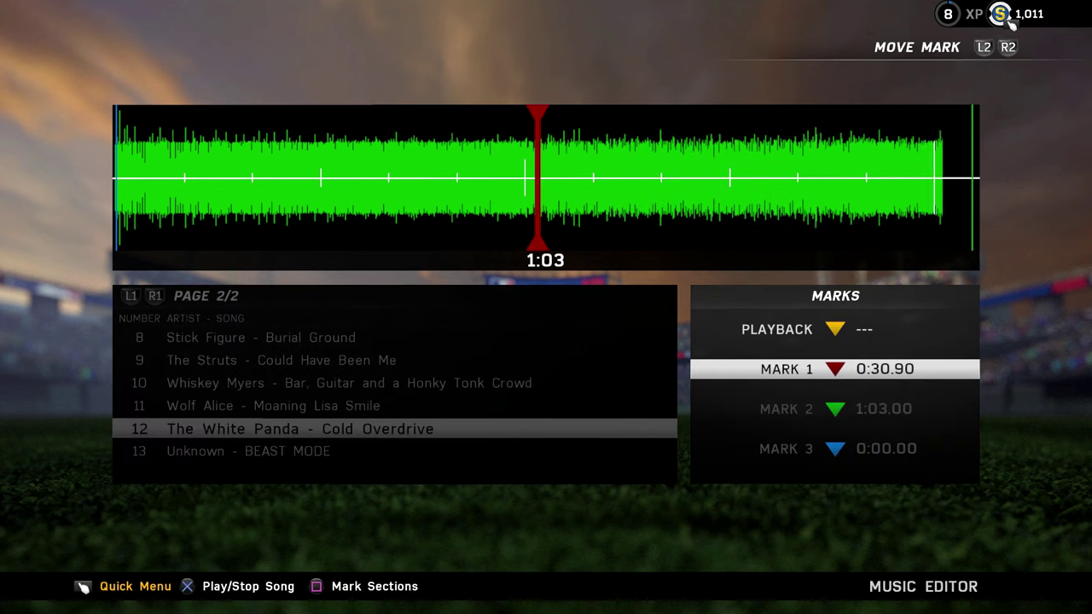
pyautogui.press('Down')
pyautogui.press('Down')
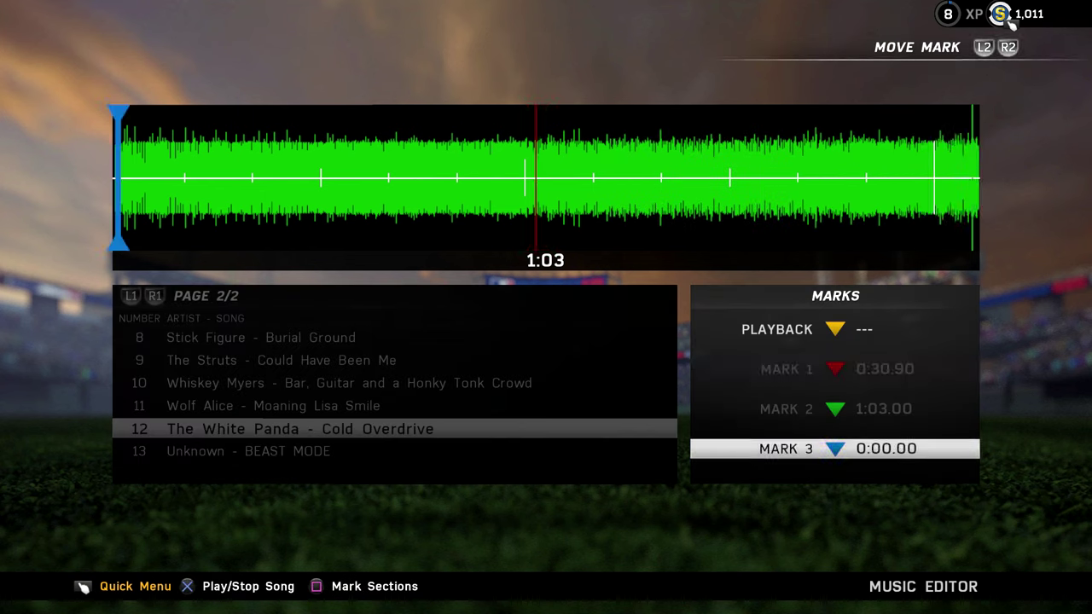
pyautogui.press('Right')
pyautogui.press('Return')
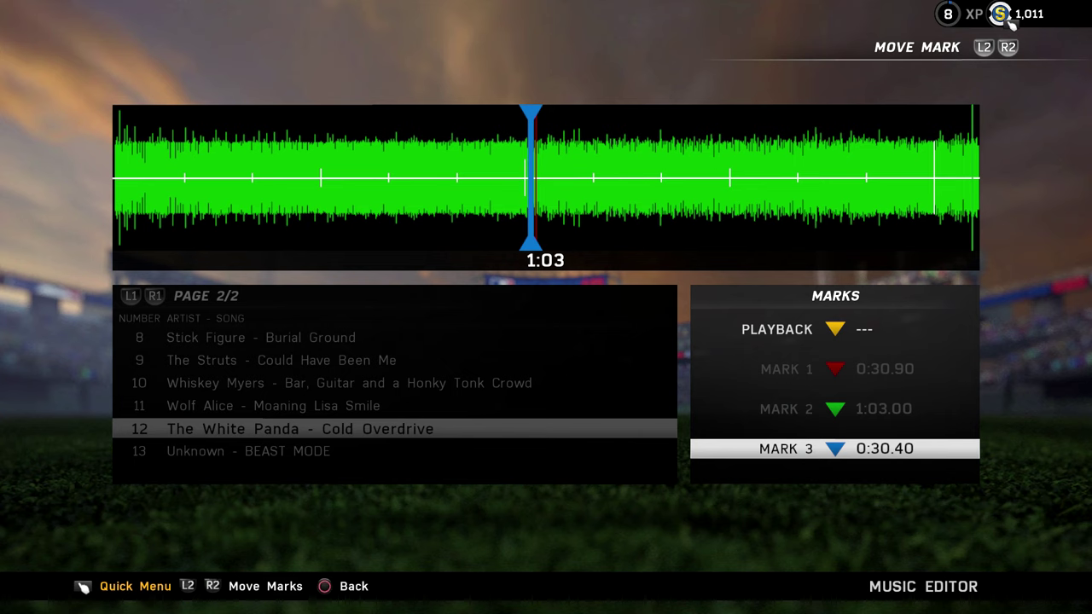
pyautogui.press('Escape')
pyautogui.press('Right')
pyautogui.press('Right')
pyautogui.press('Right')
pyautogui.press('Right')
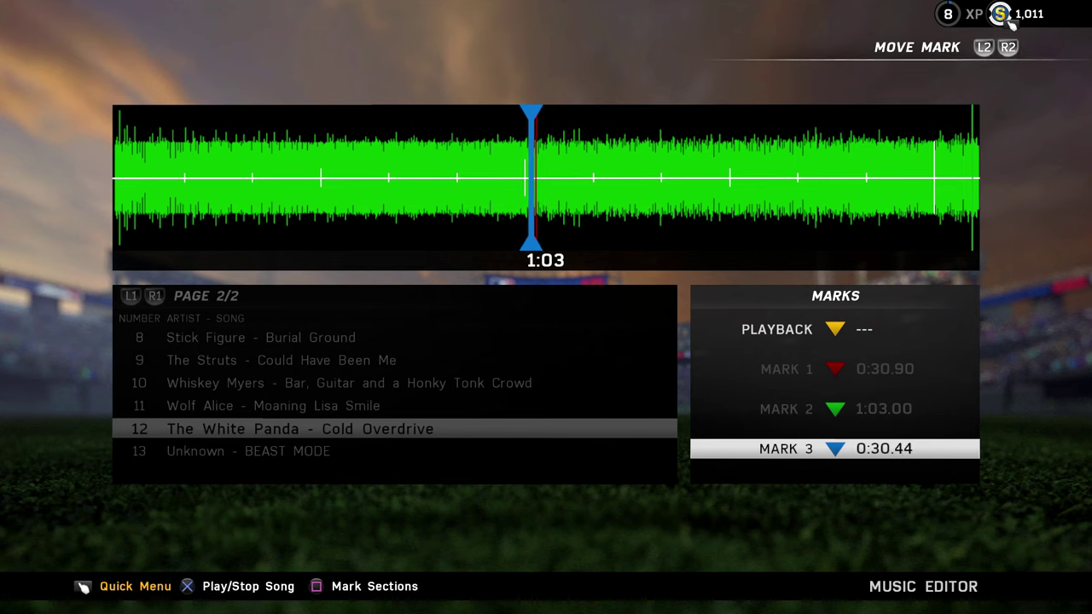
pyautogui.press('Left')
# Slide Mark 3 back to 0:15.36, then exit and acknowledge the player-music warning
pyautogui.press('space')
pyautogui.press('Left')
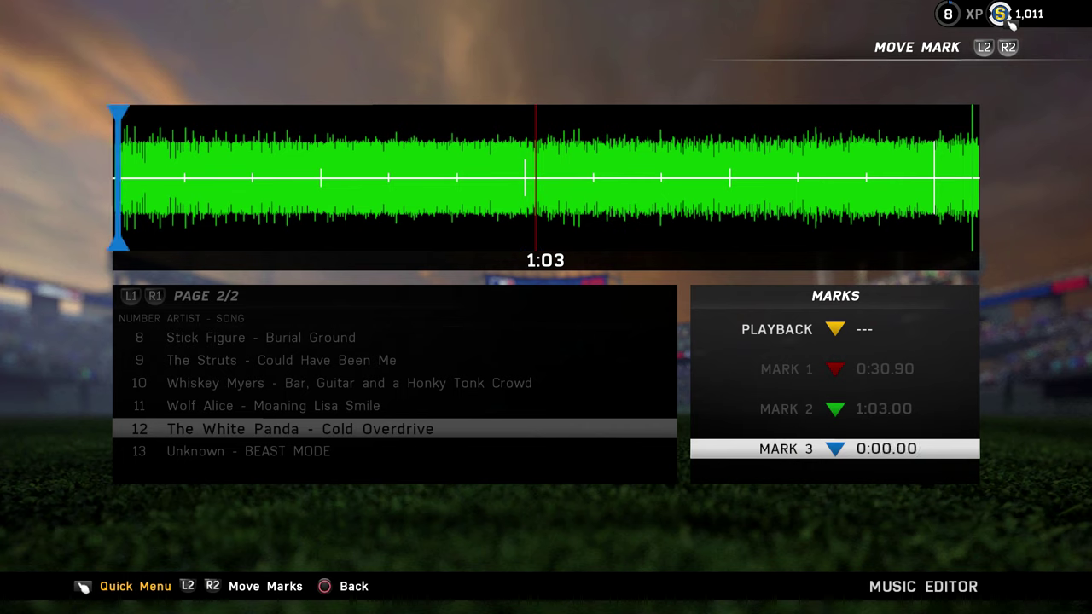
pyautogui.press('space')
pyautogui.press('Right')
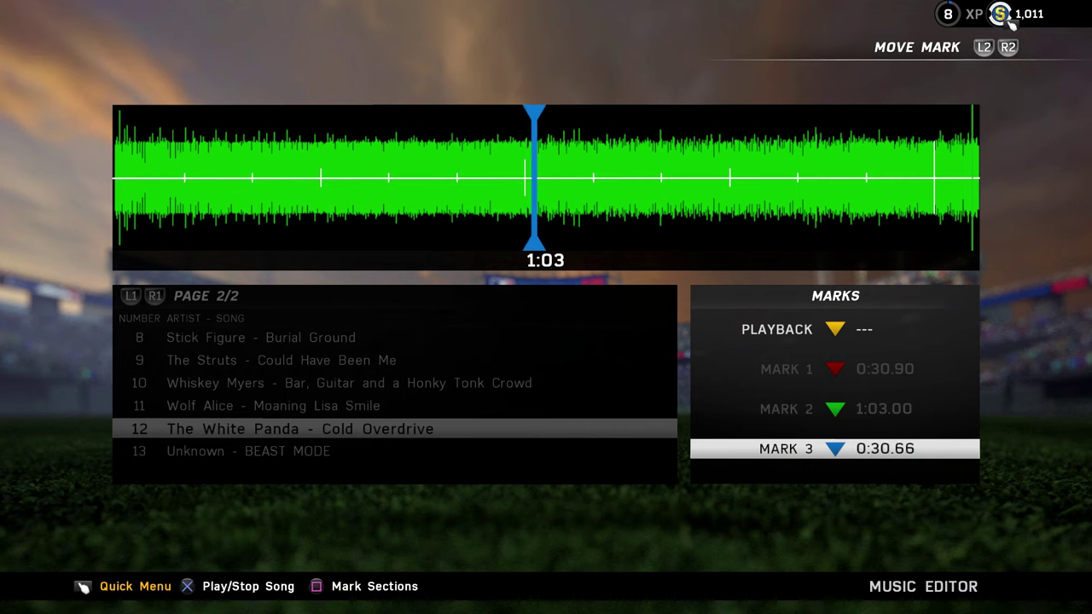
pyautogui.press('Left')
pyautogui.press('Left')
pyautogui.press('Left')
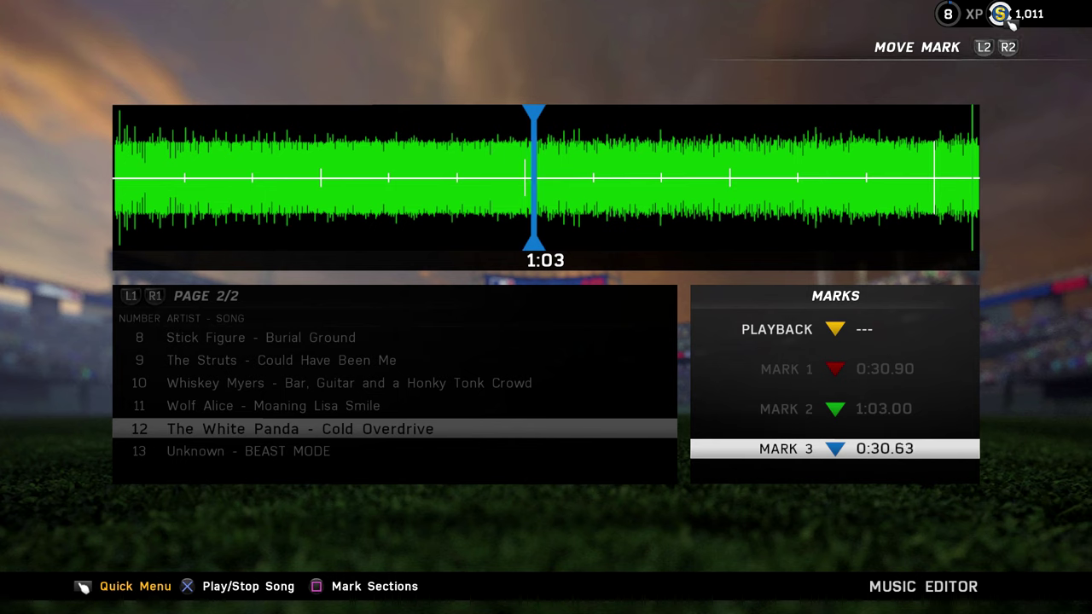
pyautogui.press('Left')
pyautogui.press('Right')
pyautogui.press('Right')
pyautogui.press('Right')
pyautogui.press('Left')
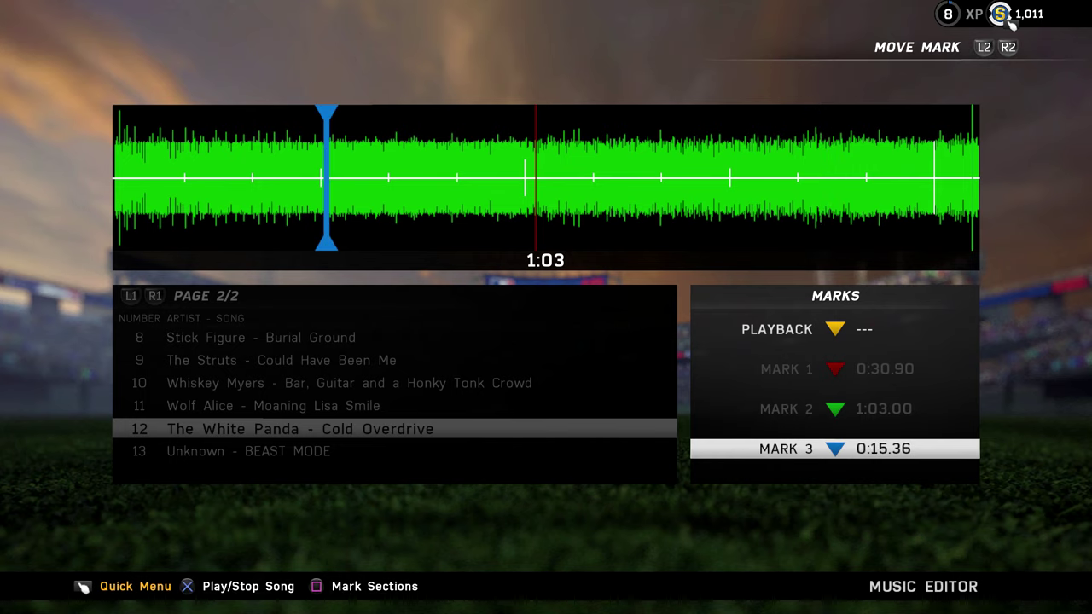
pyautogui.press('Escape')
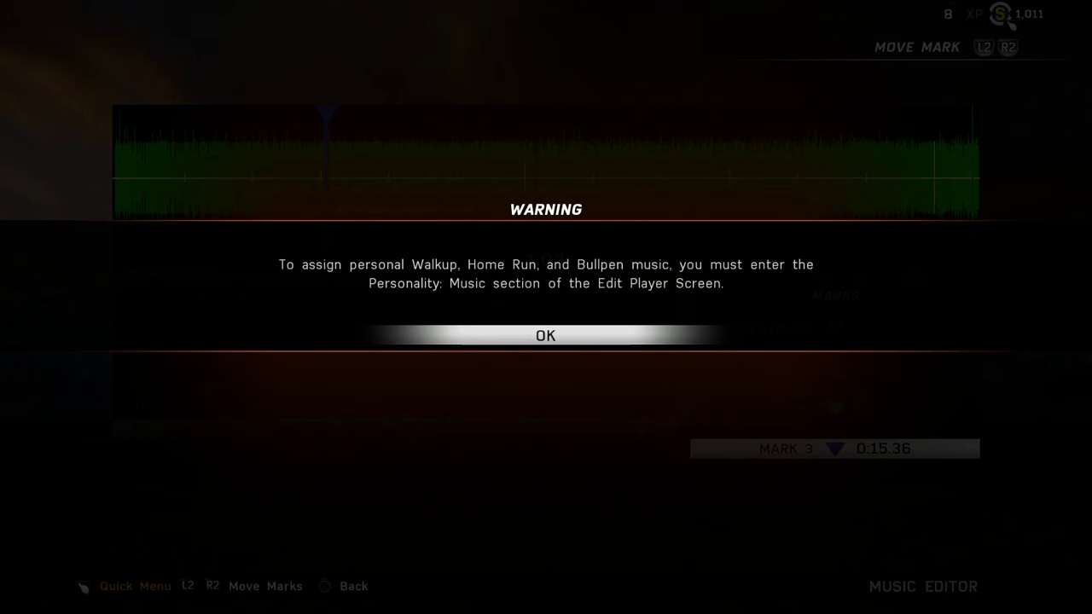
pyautogui.press('Return')
# Switch to the Home hub and continue the Road to the Show career from the latest save
pyautogui.press('Escape')
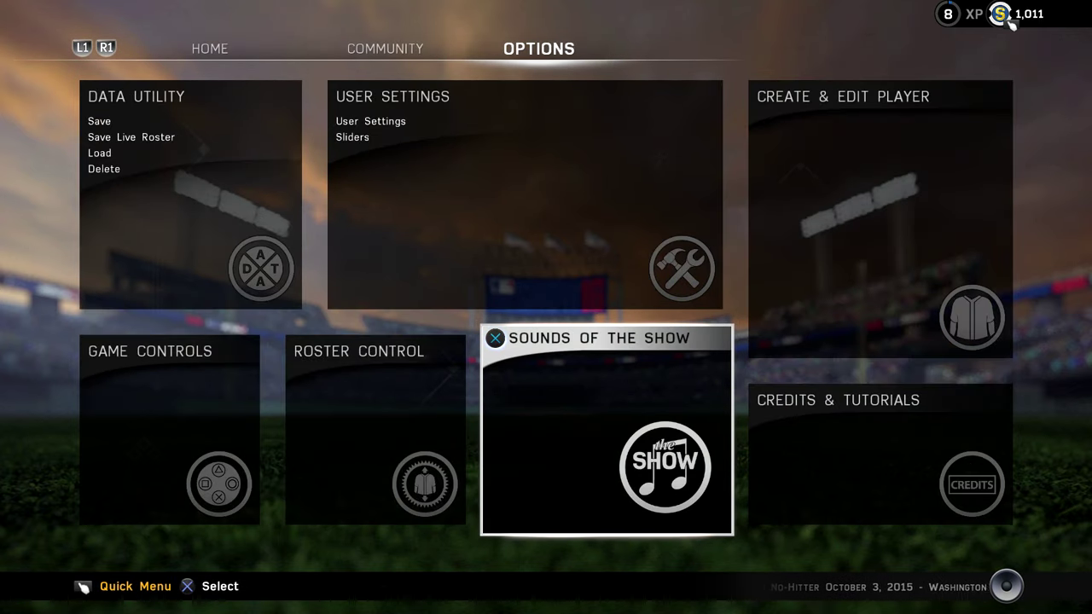
pyautogui.press('pageup')
pyautogui.press('pageup')
pyautogui.press('Return')
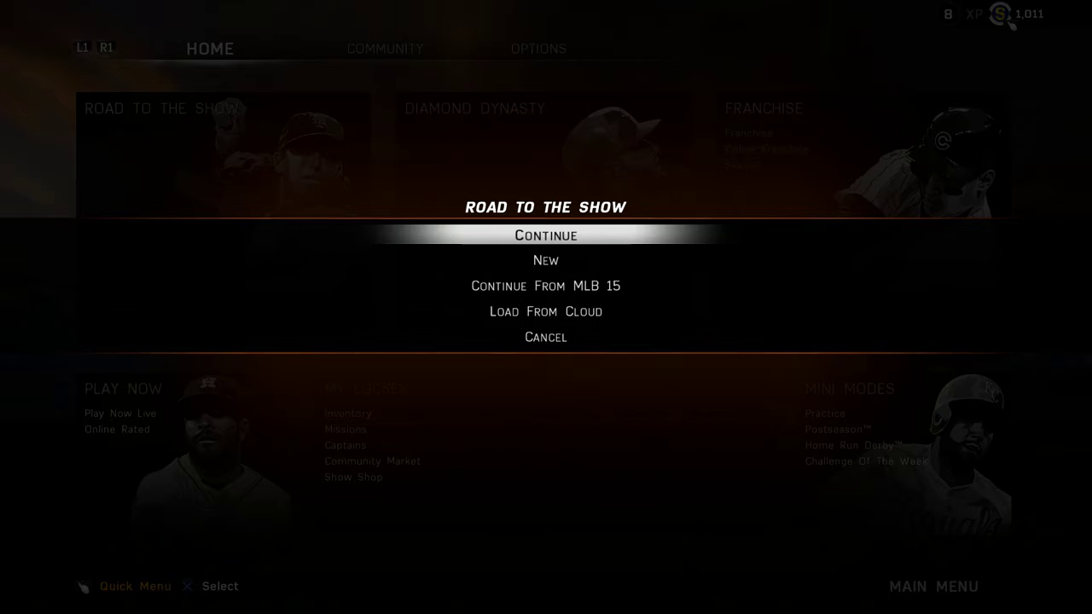
pyautogui.press('Return')
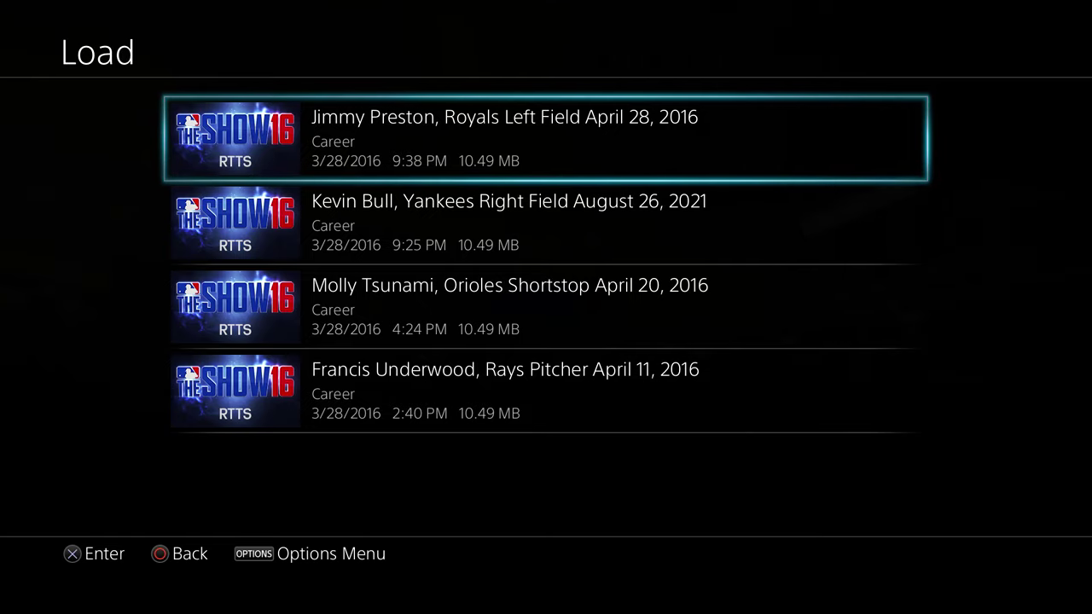
pyautogui.press('Return')
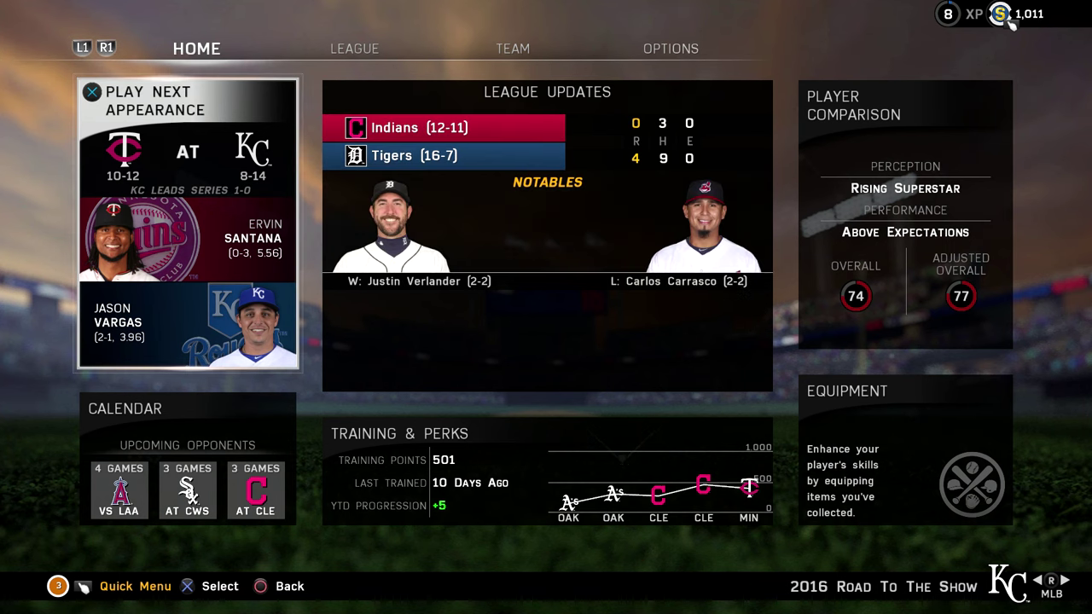
# Open the player's music settings via Team > Edit Player > Personality > Music
pyautogui.press('Right')
pyautogui.press('Right')
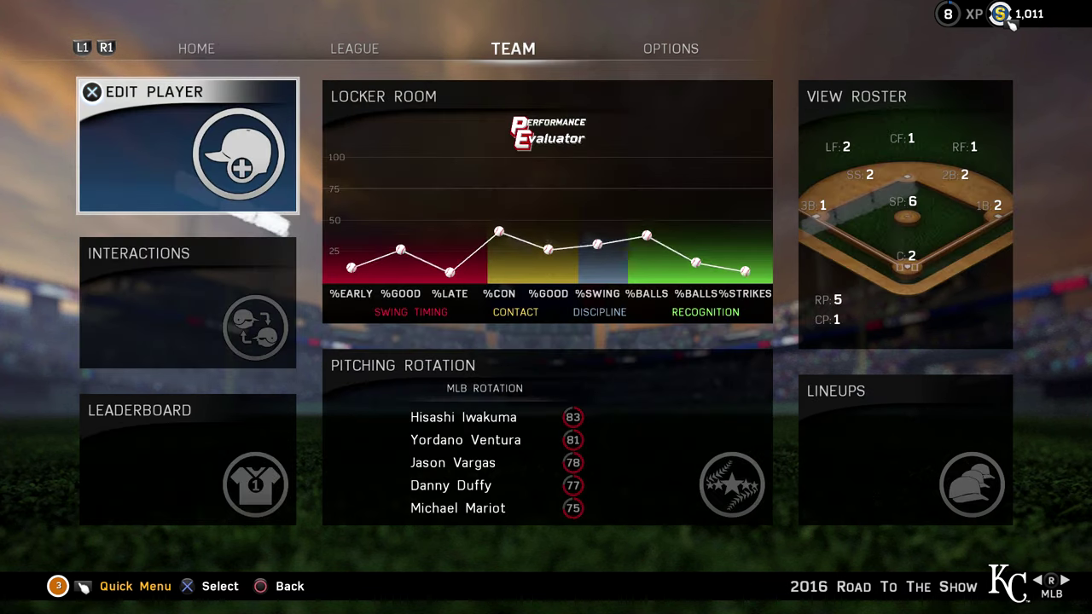
pyautogui.press('Right')
pyautogui.press('Left')
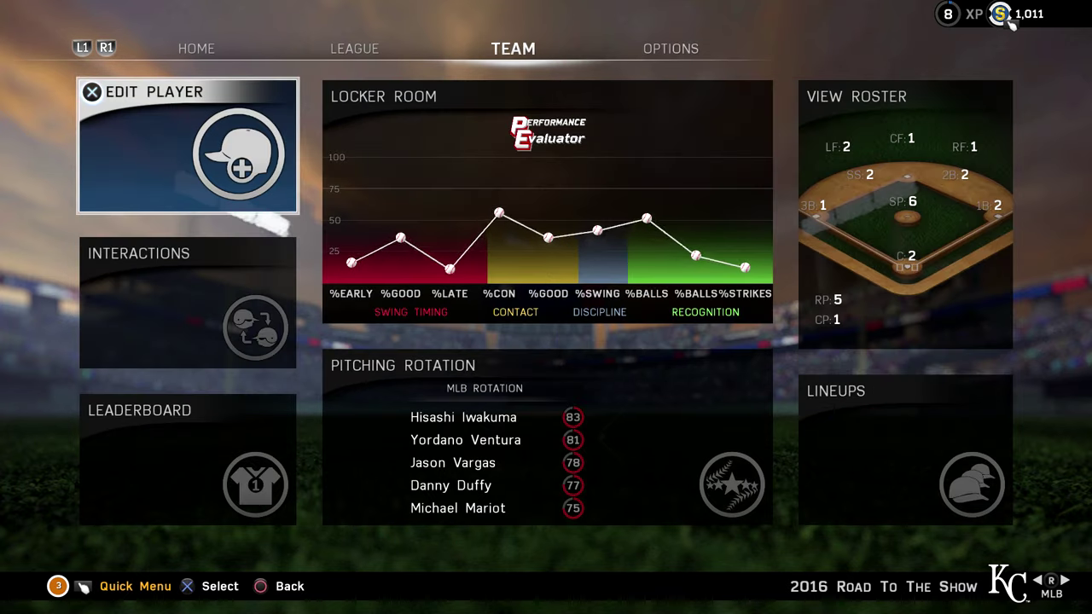
pyautogui.press('Down')
pyautogui.press('Up')
pyautogui.press('Return')
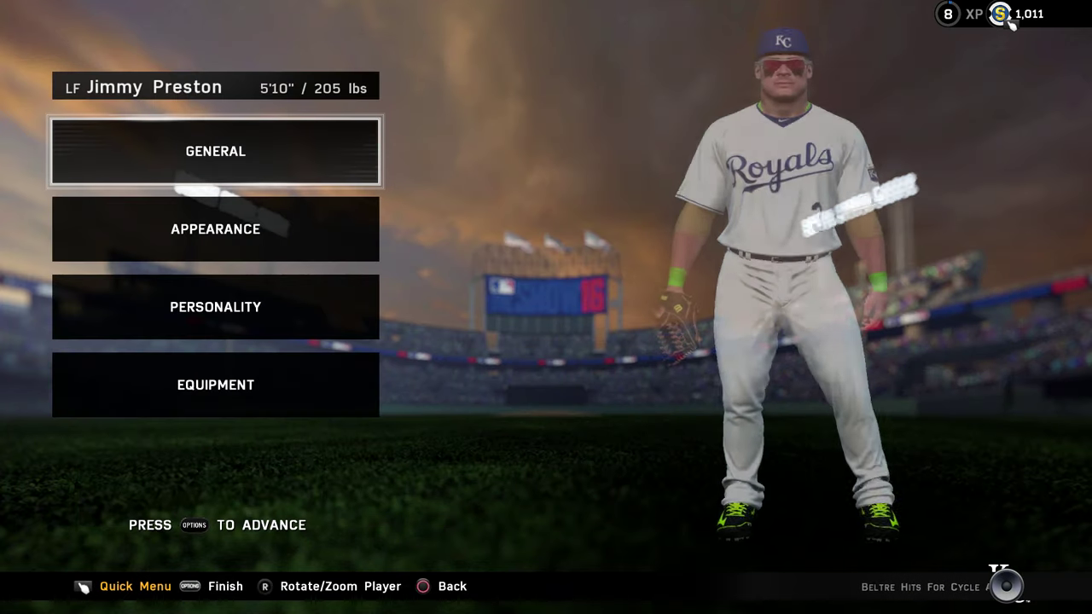
pyautogui.press('Down')
pyautogui.press('Down')
pyautogui.press('Return')
pyautogui.press('Right')
pyautogui.press('Return')
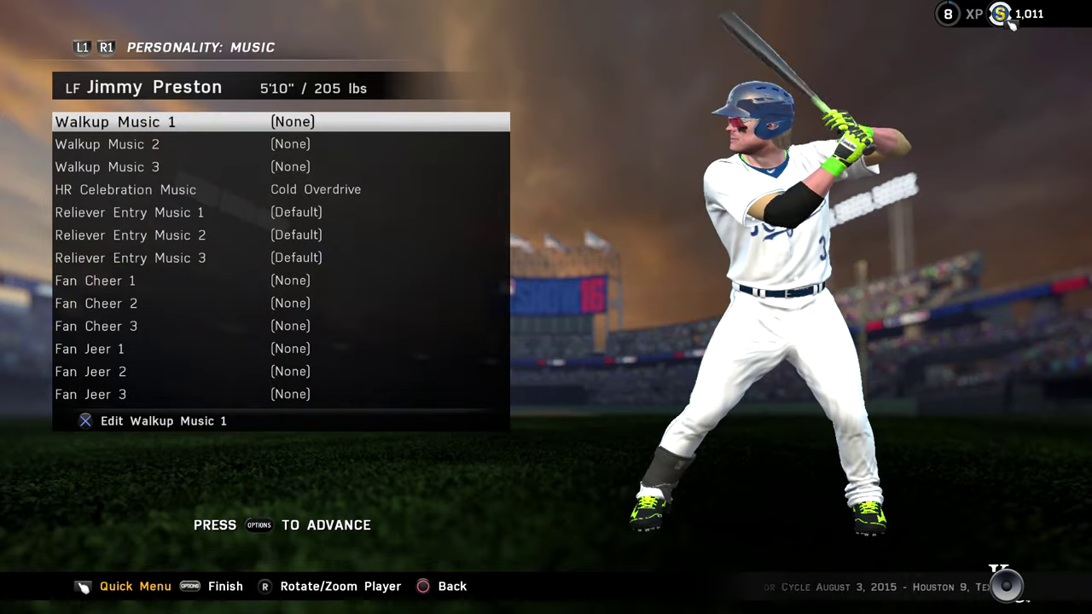
# Browse Walkup Music 1's page 3/3, view Cold Overdrive's Mark 1–3 start points, then cancel
pyautogui.press('Down')
pyautogui.press('Down')
pyautogui.press('Down')
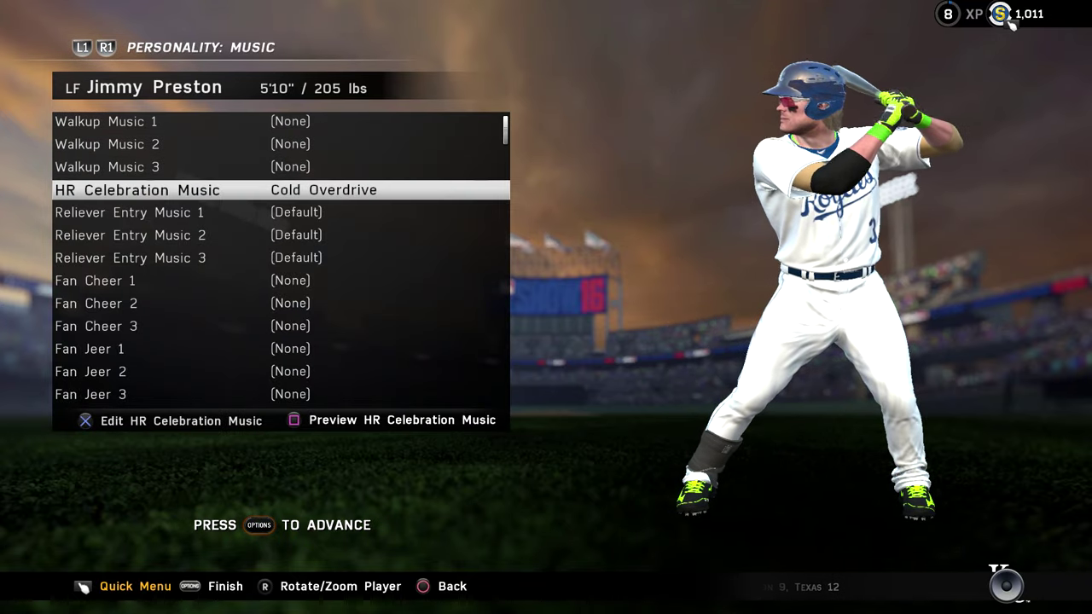
pyautogui.press('Up')
pyautogui.press('Up')
pyautogui.press('Up')
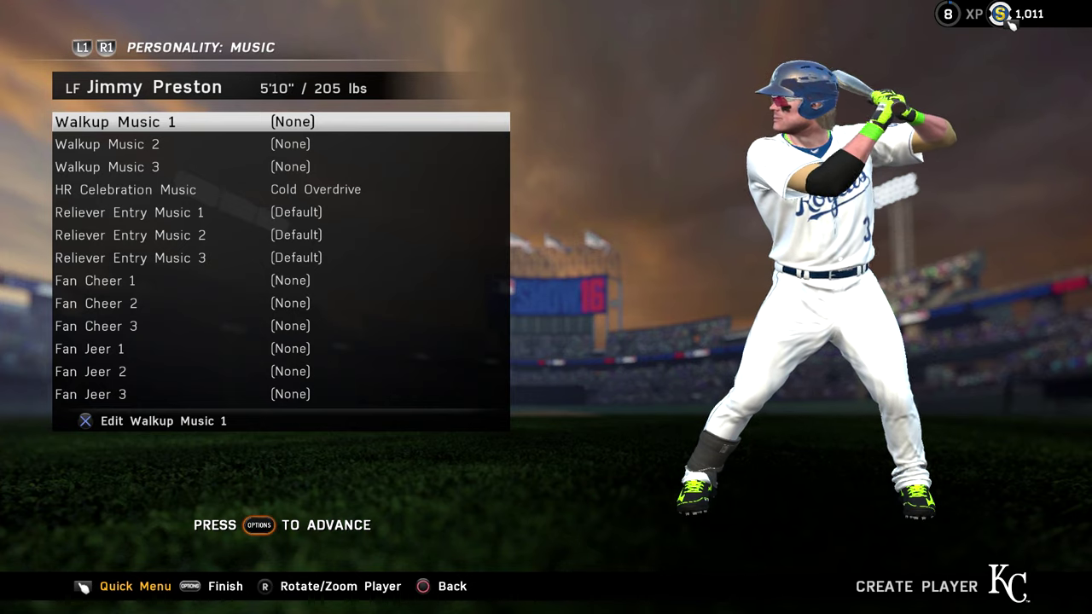
pyautogui.press('Return')
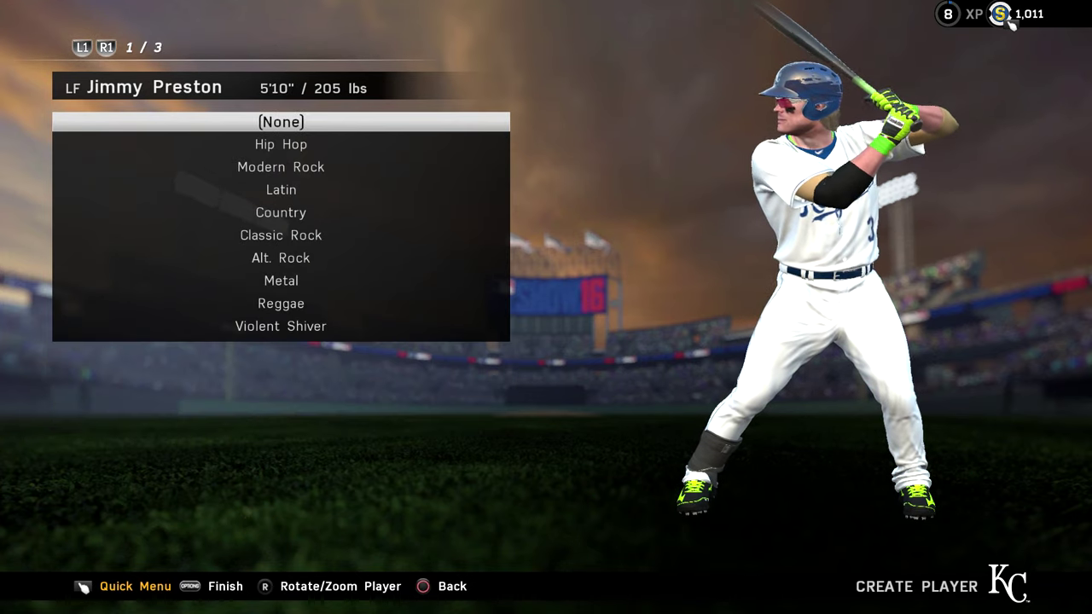
pyautogui.press('pagedown')
pyautogui.press('pagedown')
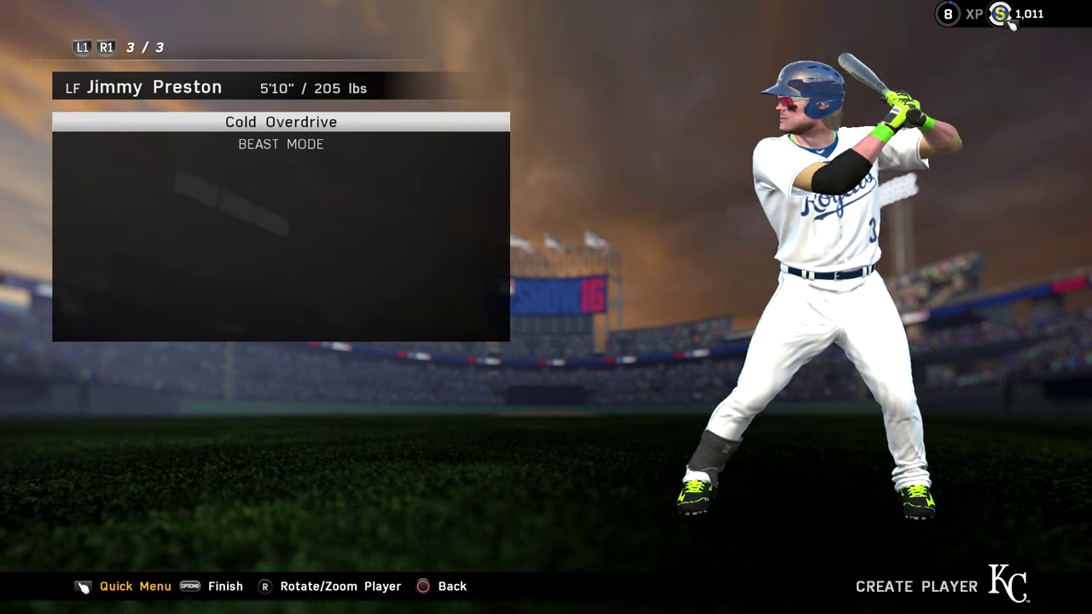
pyautogui.press('Return')
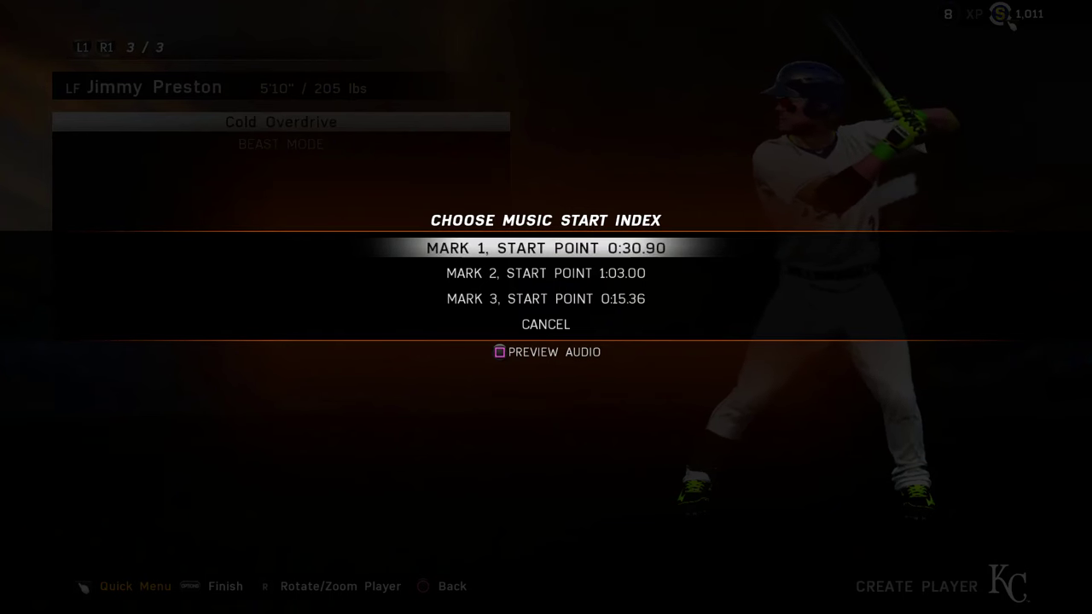
pyautogui.press('Down')
pyautogui.press('Down')
pyautogui.press('Up')
pyautogui.press('Up')
pyautogui.press('Down')
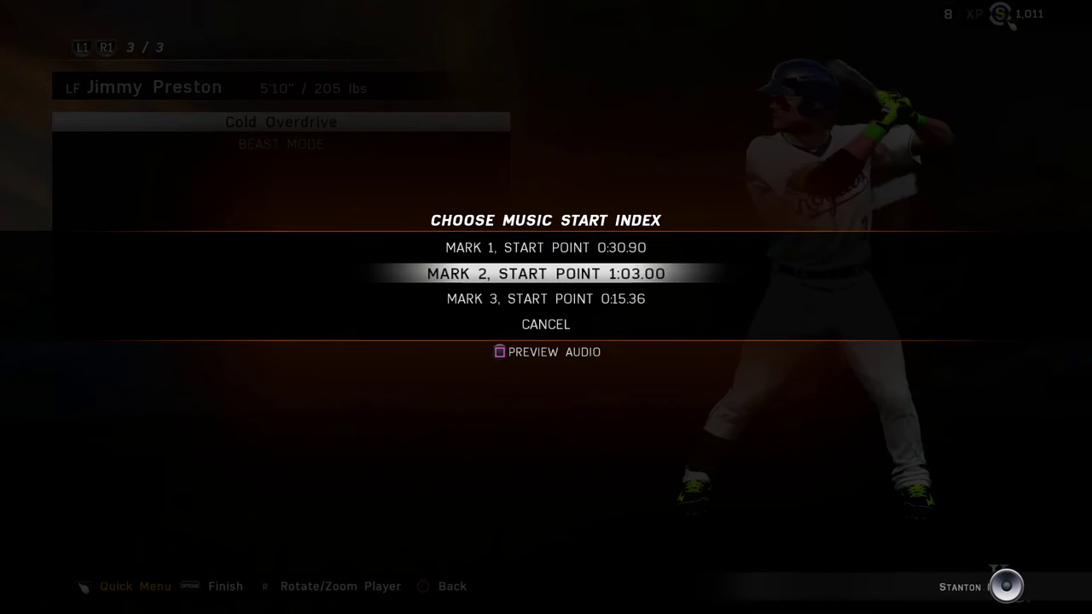
pyautogui.press('Up')
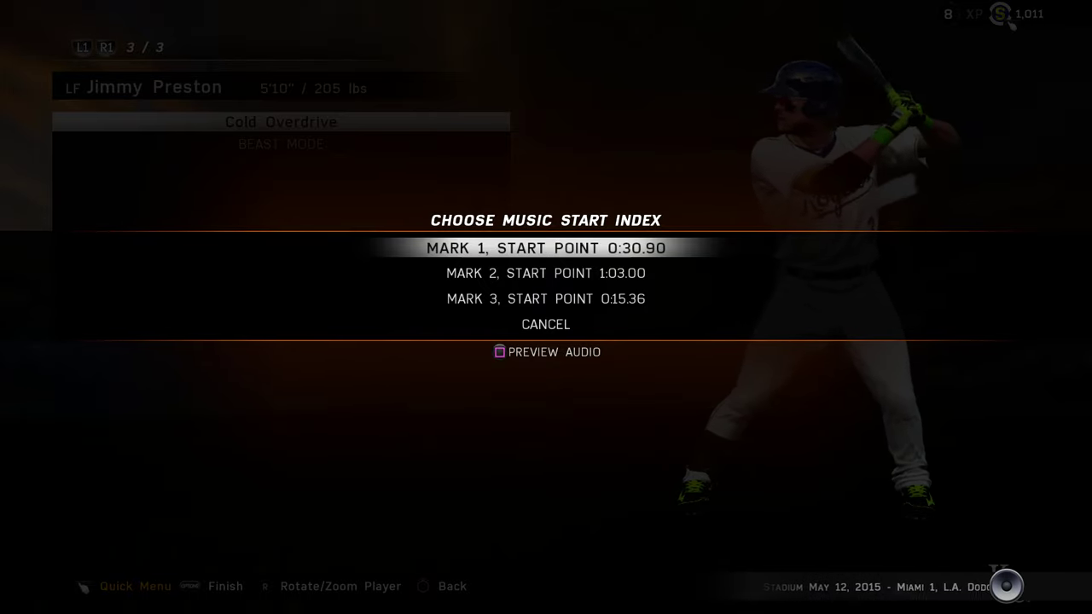
pyautogui.press('Return')
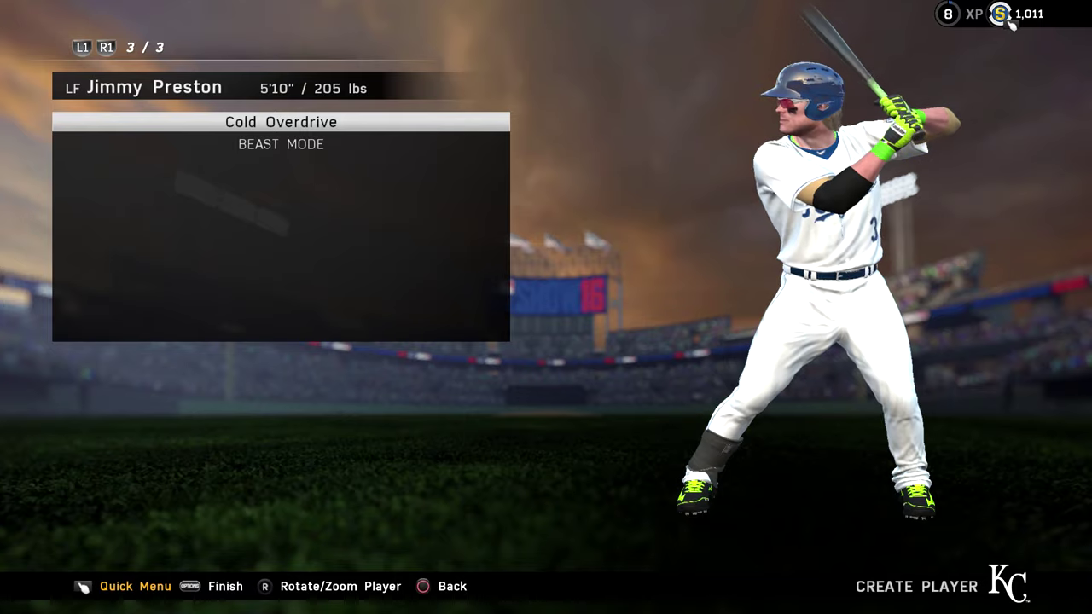
# Return to the music slots and confirm HR Celebration Music shows Cold Overdrive
pyautogui.press('Down')
pyautogui.press('Down')
pyautogui.press('Down')
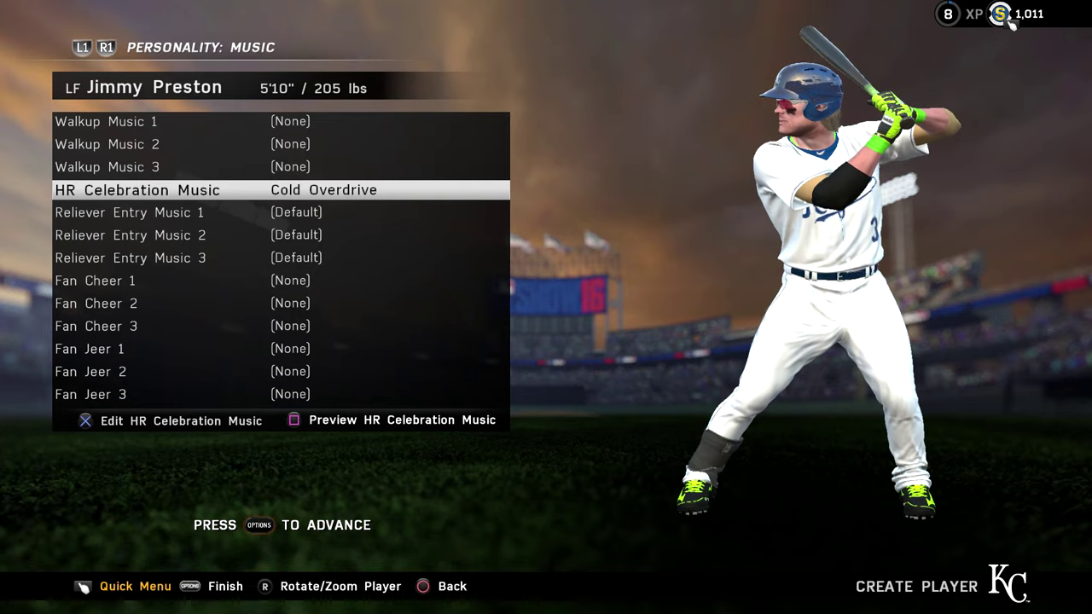
pyautogui.press('Down')
pyautogui.press('Down')
pyautogui.press('Down')
pyautogui.press('Down')
pyautogui.press('Down')
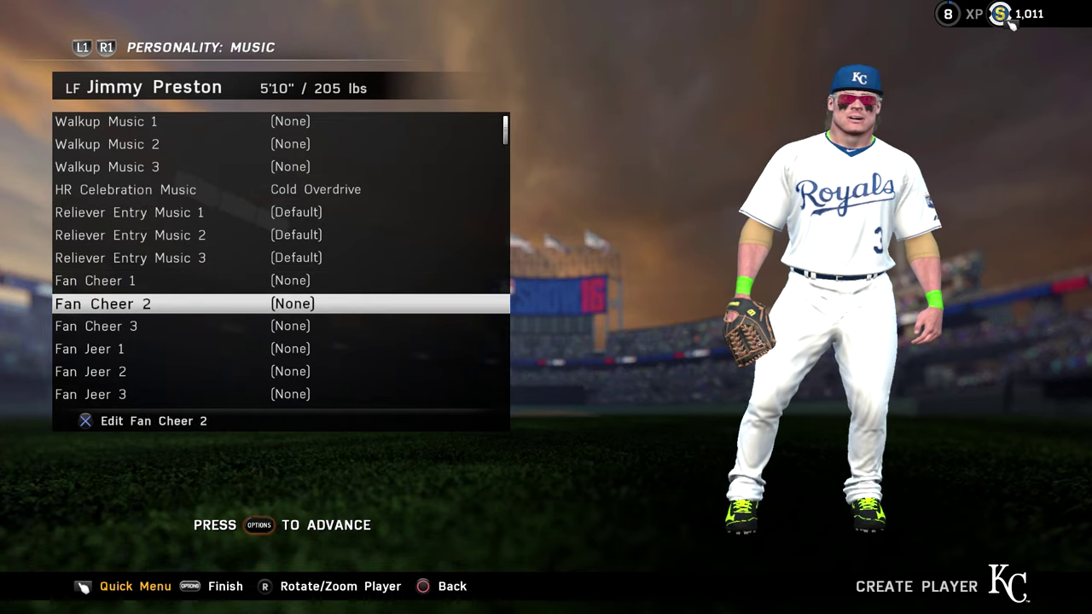
pyautogui.press('Down')
pyautogui.press('Down')
pyautogui.press('Down')
pyautogui.press('Down')
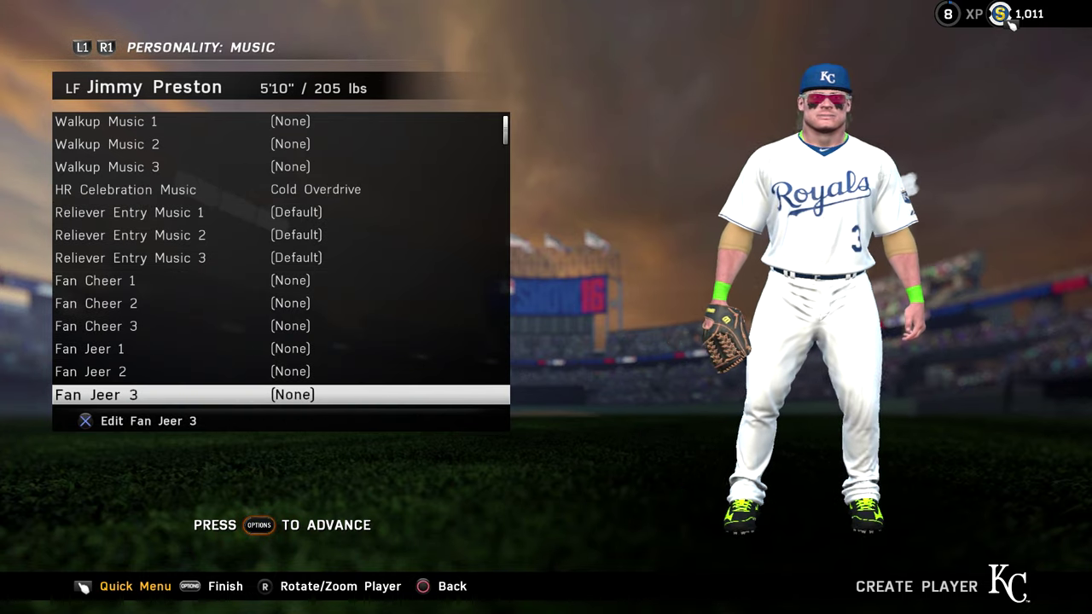